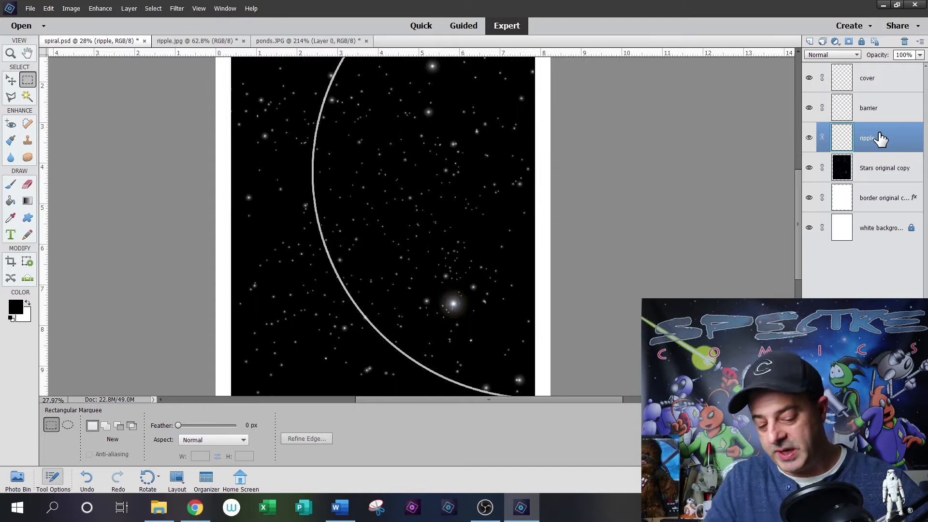
- Make a circular 1:1 selection on the ripple layer, inside the curved line over the star field
{"action": "left_click", "coordinate": [68, 425]}
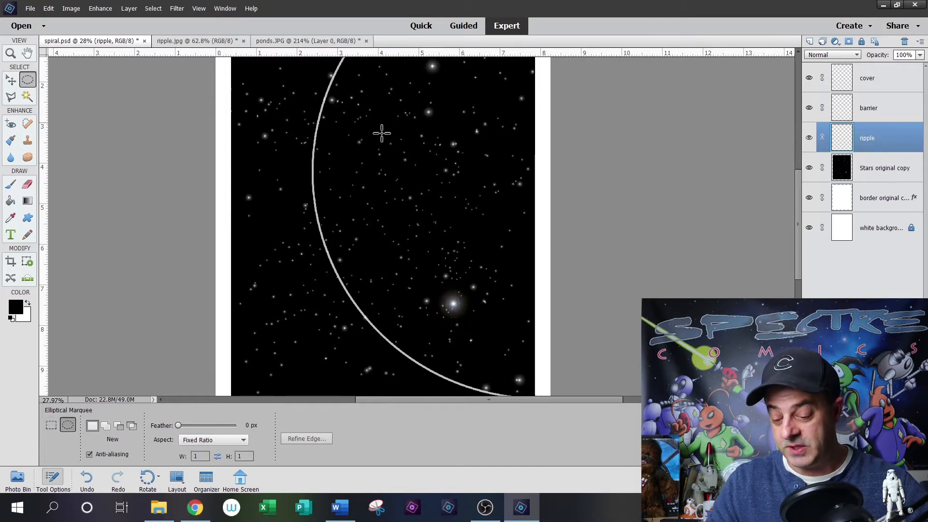
{"action": "mouse_move", "coordinate": [370, 140]}
{"action": "left_mouse_down"}
{"action": "mouse_move", "coordinate": [518, 321]}
{"action": "mouse_move", "coordinate": [524, 217]}
{"action": "left_mouse_up"}
{"action": "left_click_drag", "start_coordinate": [456, 181], "coordinate": [465, 185]}
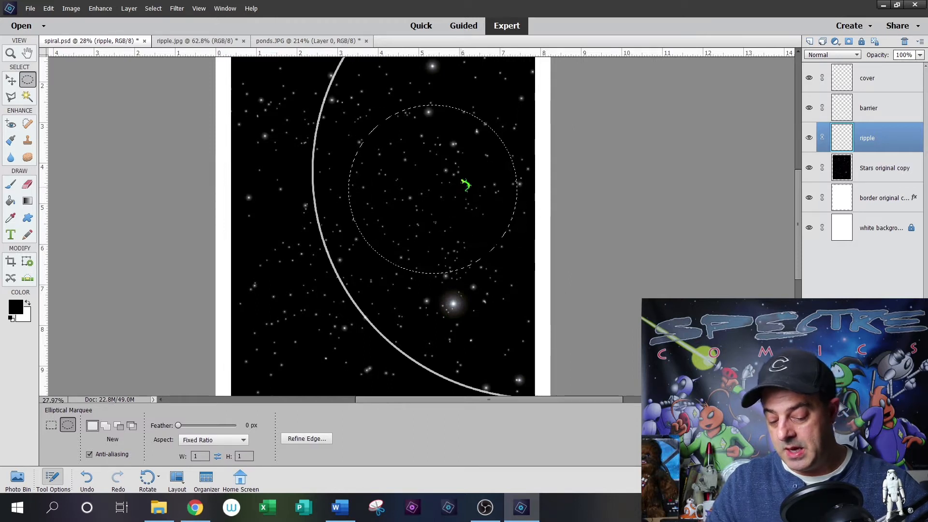
- Fill the circular selection with a white-to-transparent diamond gradient running from its centre to its edge
{"action": "left_click", "coordinate": [28, 201]}
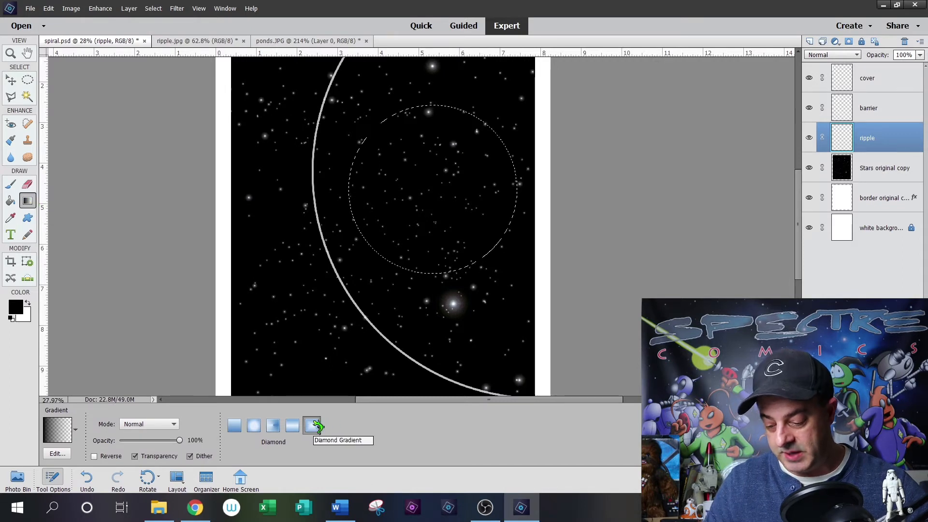
{"action": "key", "text": "x"}
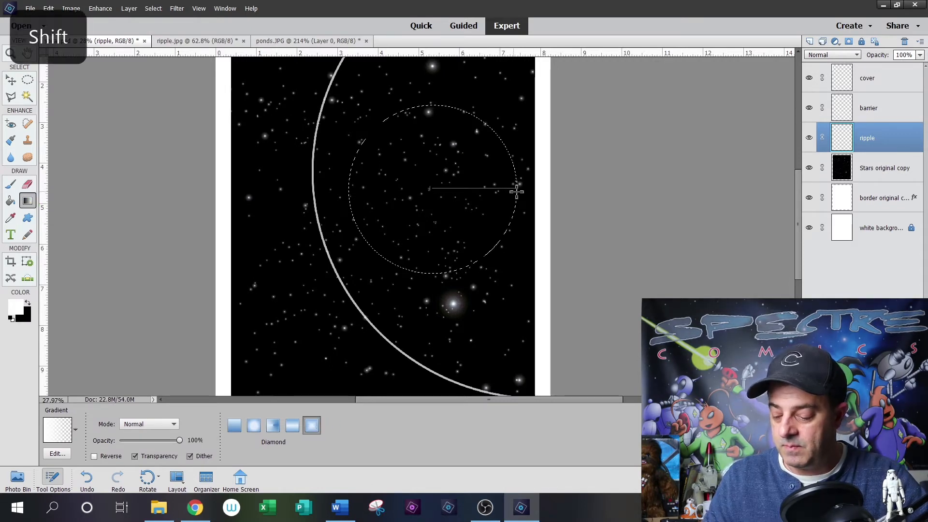
{"action": "left_click_drag", "start_coordinate": [516, 191], "coordinate": [516, 190]}
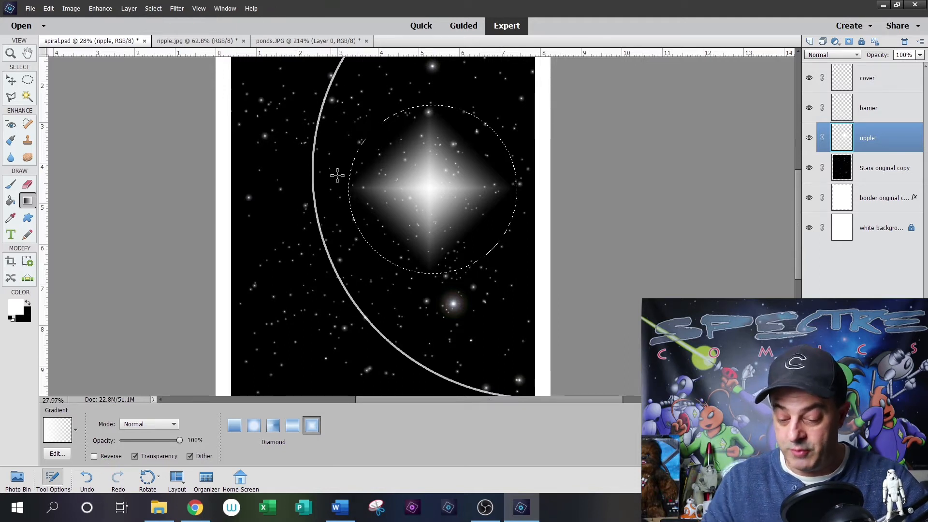
- Apply the Twirl filter to the diamond gradient with an angle of 250 degrees
{"action": "left_click", "coordinate": [178, 9]}
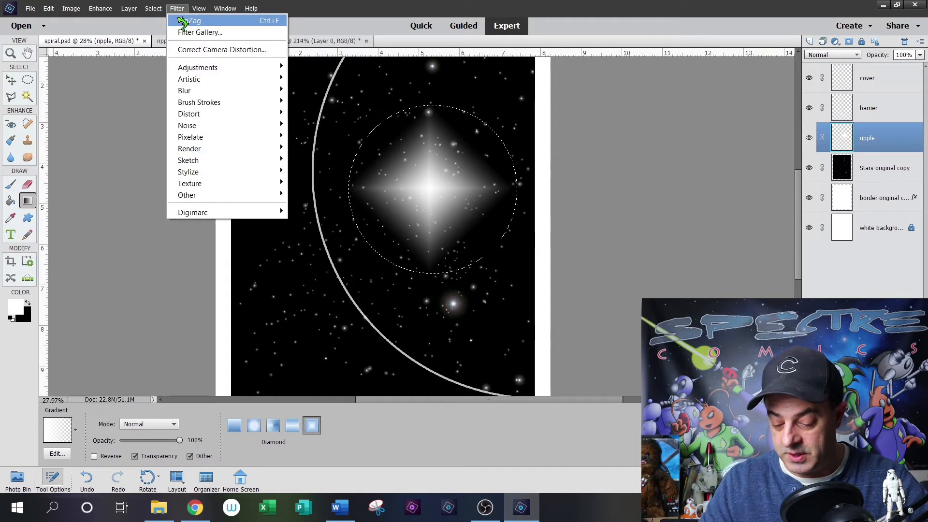
{"action": "mouse_move", "coordinate": [211, 115]}
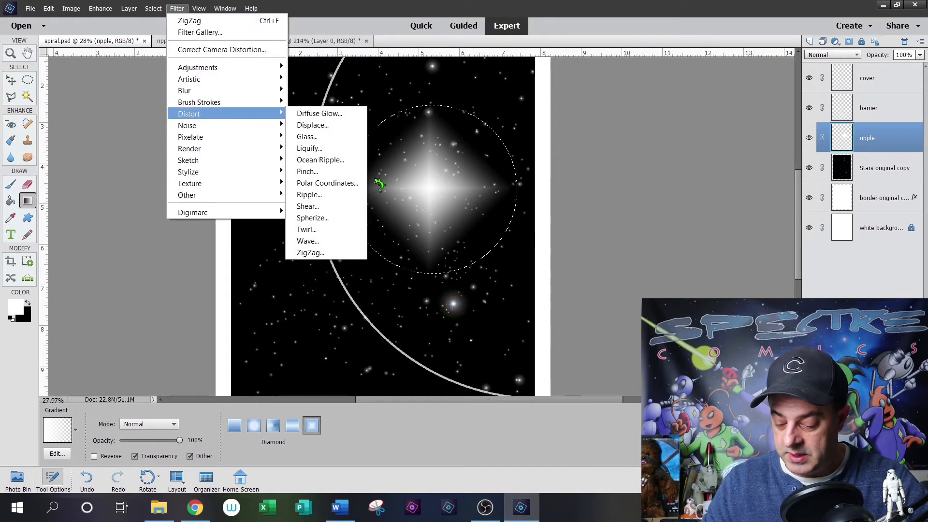
{"action": "left_click", "coordinate": [320, 230]}
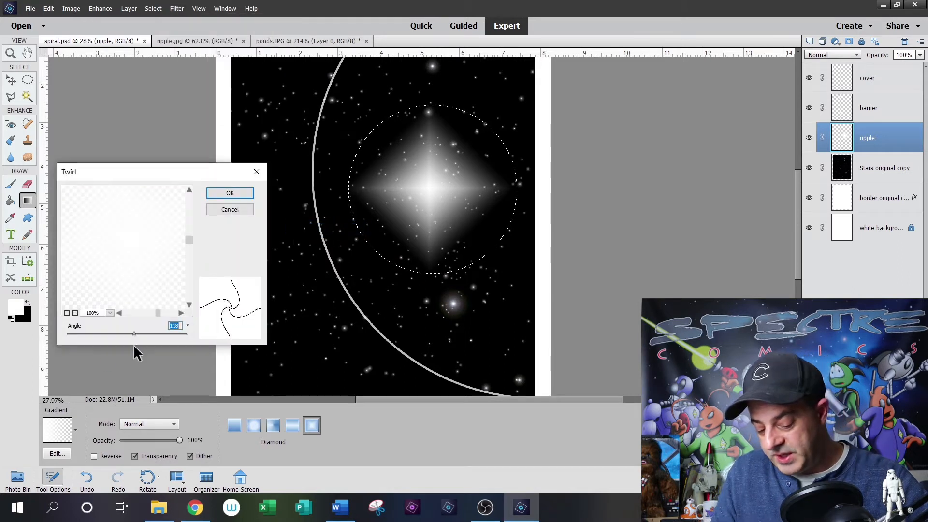
{"action": "left_click_drag", "start_coordinate": [133, 332], "coordinate": [141, 333]}
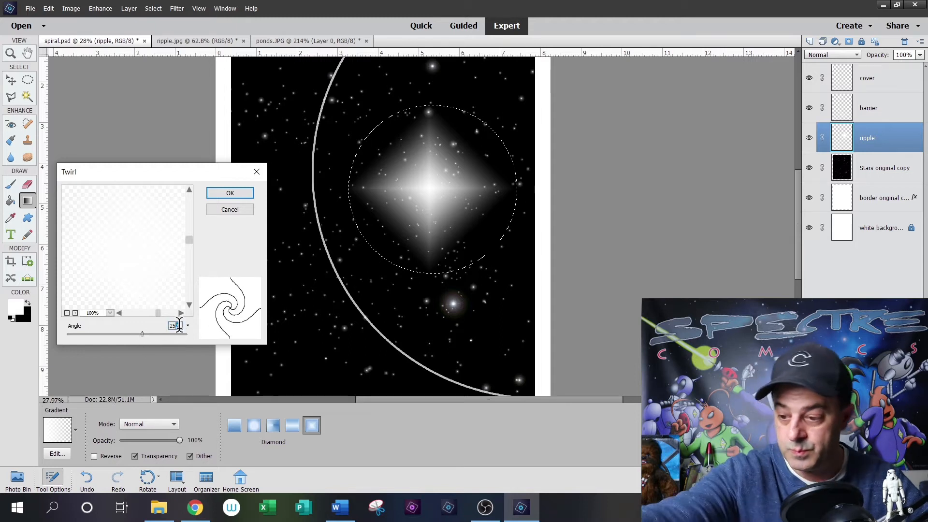
{"action": "key", "text": "Return"}
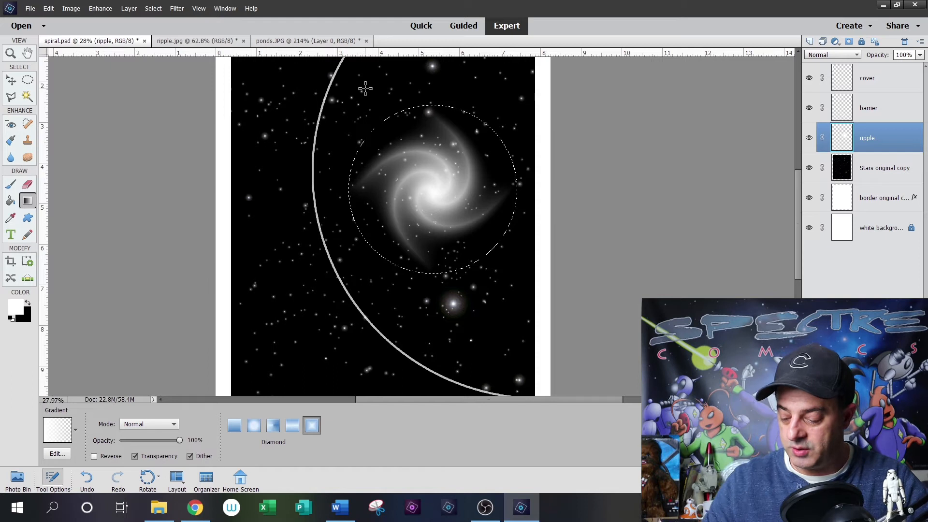
- Apply the ZigZag filter to the spiral with 15 ridges and the Pond Ripples style
{"action": "left_click", "coordinate": [177, 8]}
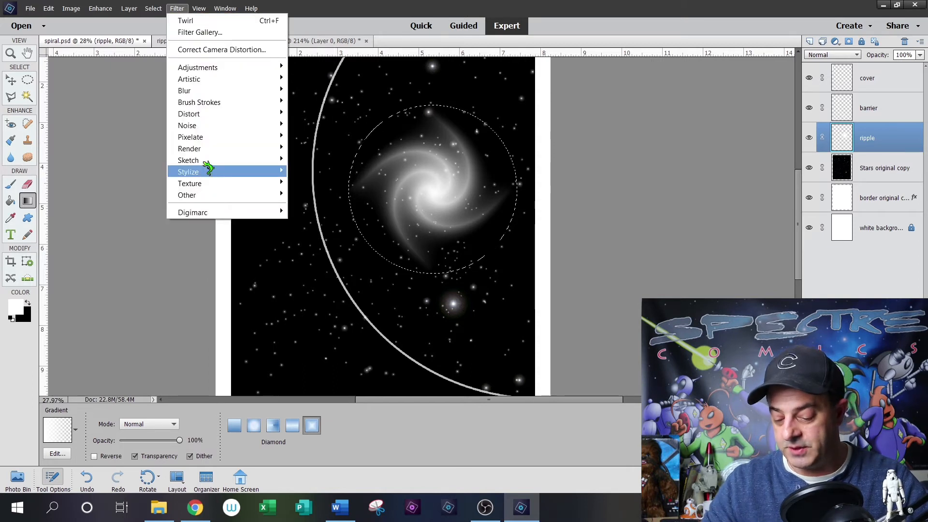
{"action": "mouse_move", "coordinate": [214, 115]}
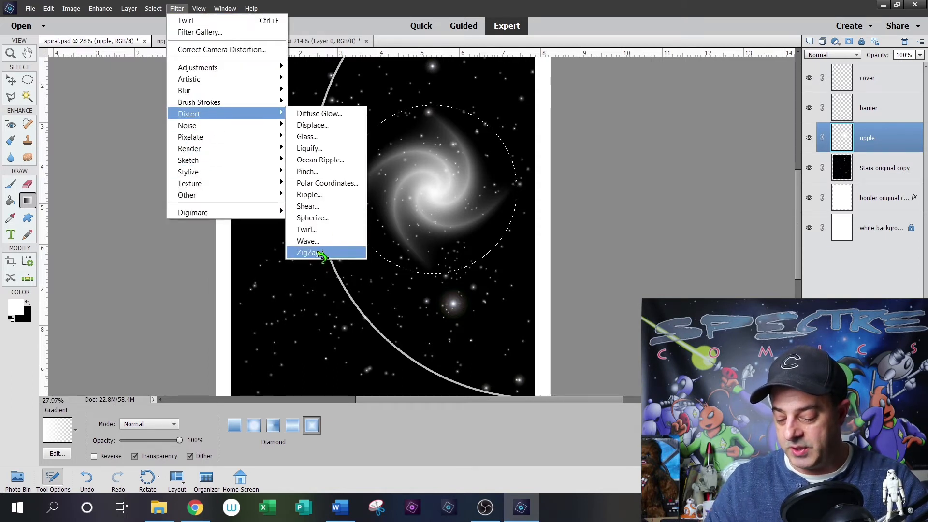
{"action": "left_click", "coordinate": [310, 252]}
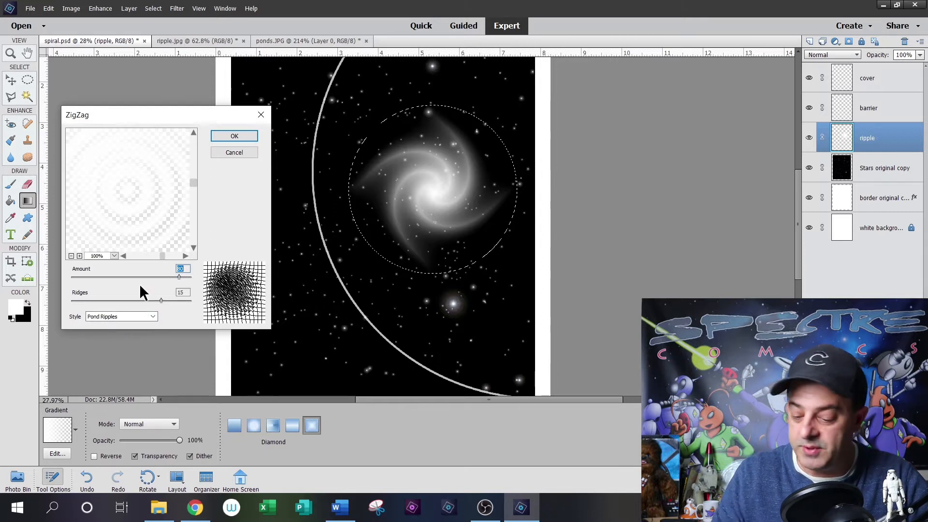
{"action": "left_click", "coordinate": [235, 136]}
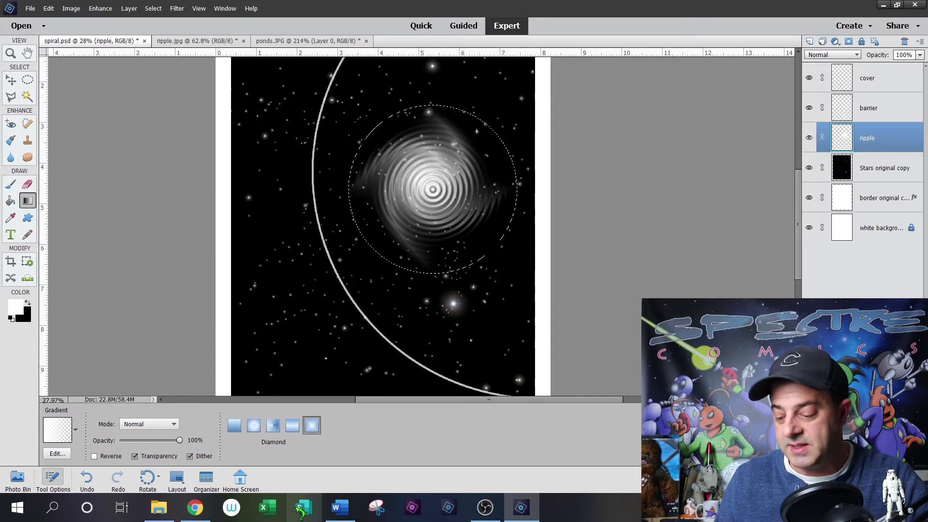
- Scale the rippled spiral to 66.83% width and 129.81% height to form a tall, narrow ellipse
{"action": "key", "text": "v"}
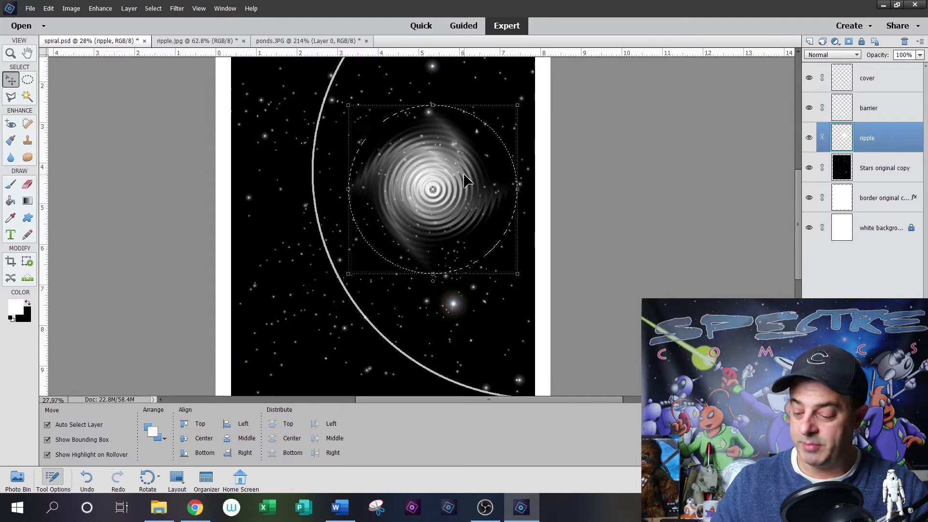
{"action": "left_click", "coordinate": [518, 183]}
{"action": "left_click_drag", "start_coordinate": [519, 183], "coordinate": [462, 184]}
{"action": "left_click_drag", "start_coordinate": [405, 274], "coordinate": [406, 303]}
{"action": "left_click_drag", "start_coordinate": [406, 105], "coordinate": [407, 84]}
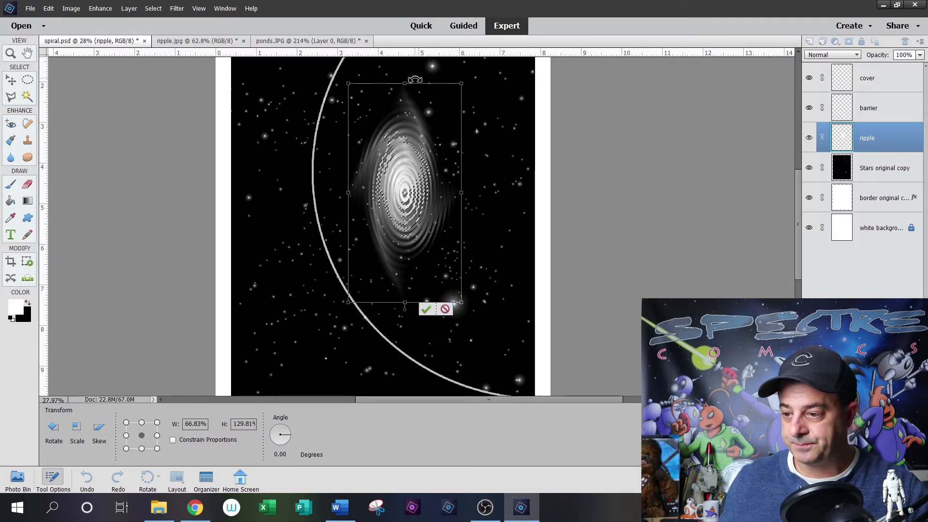
{"action": "left_click", "coordinate": [426, 309]}
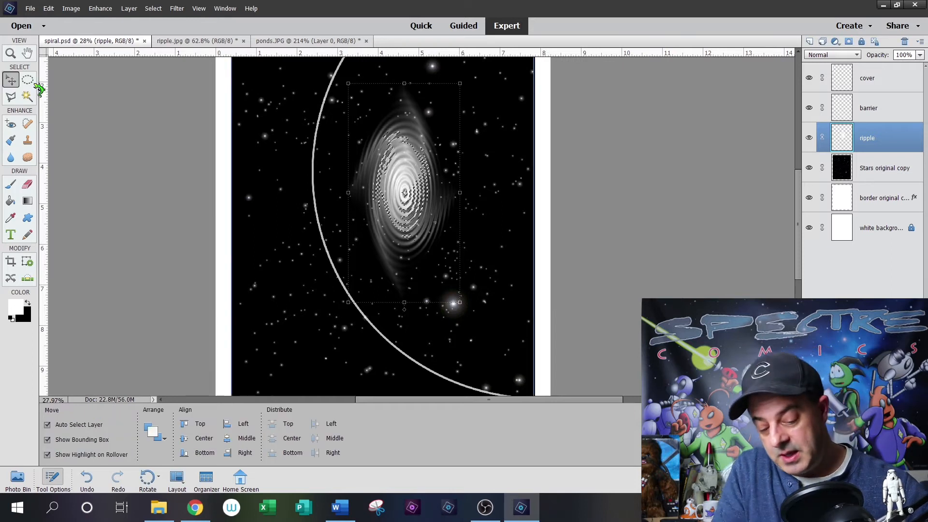
- Erase the faint pointed ends of the ripple with a soft 756 px eraser, and deselect
{"action": "left_click", "coordinate": [27, 184]}
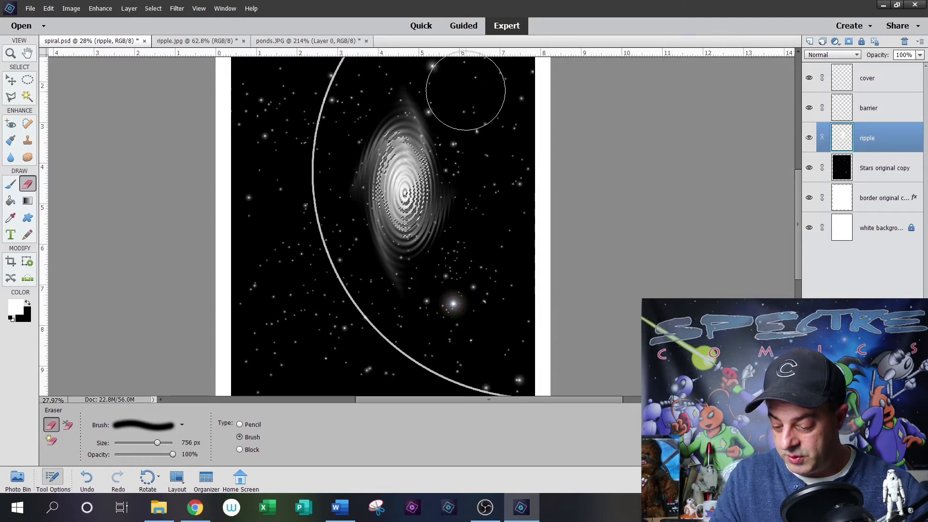
{"action": "left_click_drag", "start_coordinate": [482, 155], "coordinate": [459, 163]}
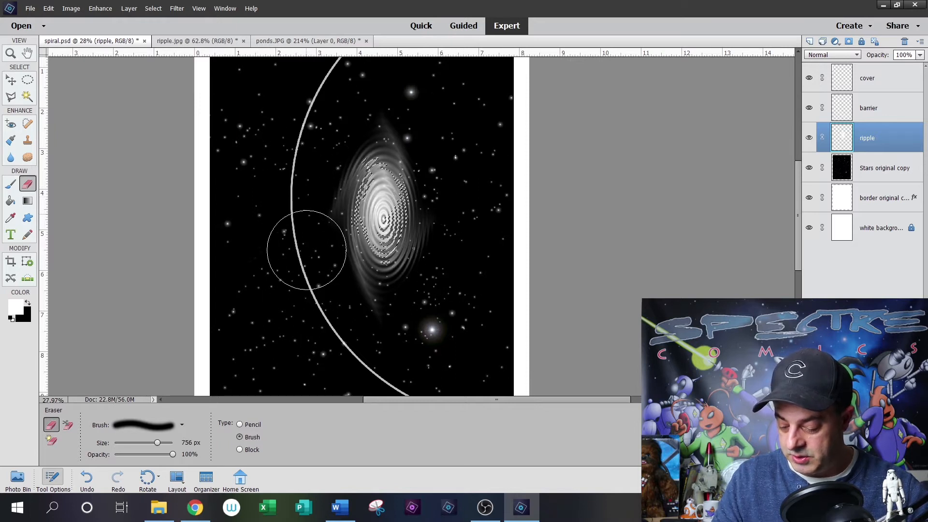
{"action": "key", "text": "ctrl+d"}
- Lower the ripple layer's opacity to 81%
{"action": "left_click", "coordinate": [27, 80]}
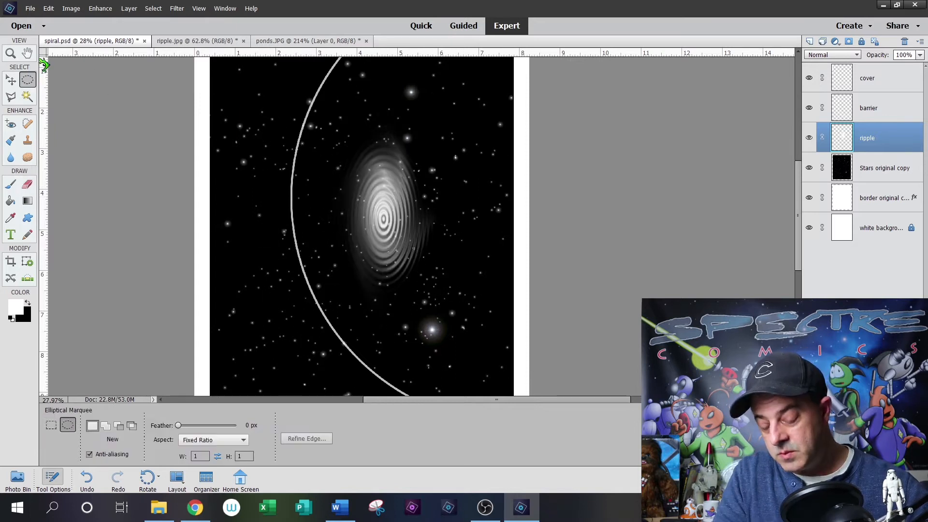
{"action": "left_click", "coordinate": [921, 55]}
{"action": "left_click", "coordinate": [902, 67]}
{"action": "left_click_drag", "start_coordinate": [911, 69], "coordinate": [916, 69]}
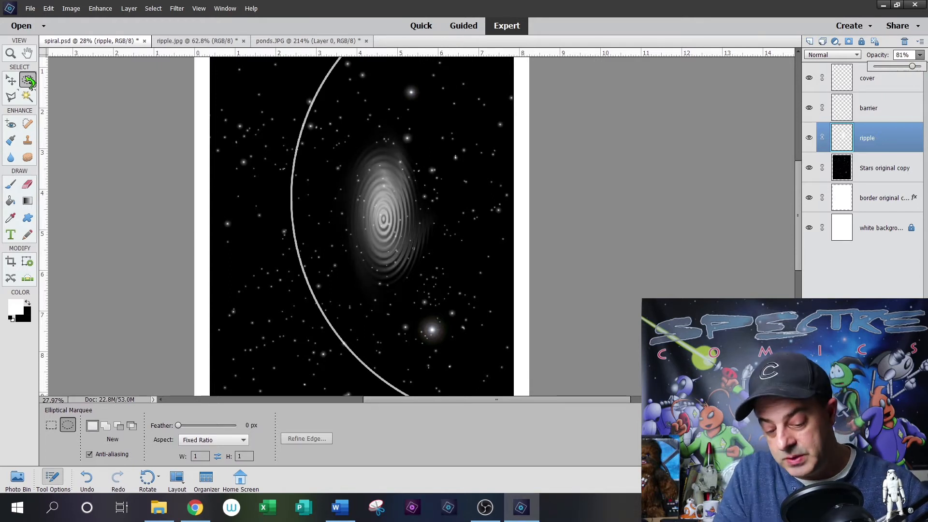
- Move the ripple against the inside of the curved line and enlarge it slightly in height and width
{"action": "key", "text": "v"}
{"action": "left_click_drag", "start_coordinate": [390, 237], "coordinate": [338, 231]}
{"action": "left_click_drag", "start_coordinate": [336, 310], "coordinate": [337, 324]}
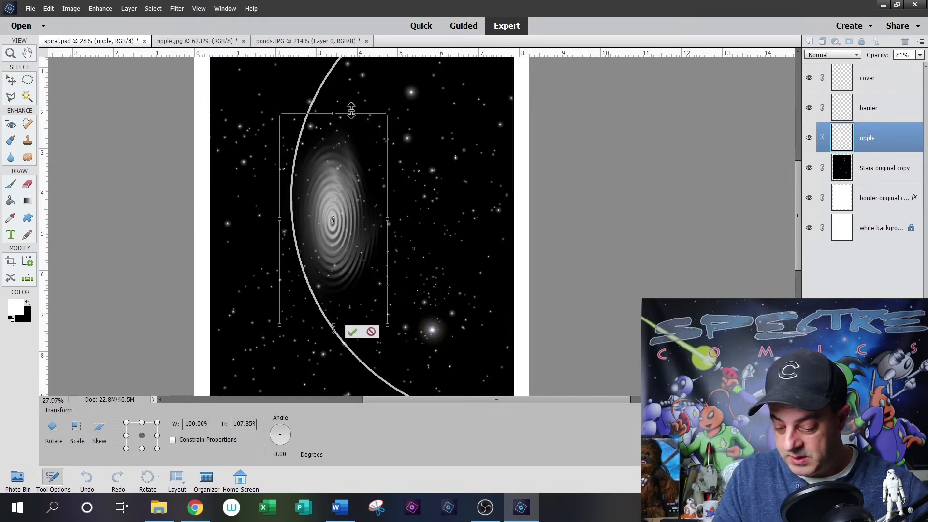
{"action": "left_click_drag", "start_coordinate": [337, 114], "coordinate": [337, 98]}
{"action": "left_click_drag", "start_coordinate": [387, 211], "coordinate": [401, 204]}
{"action": "left_click_drag", "start_coordinate": [349, 223], "coordinate": [338, 210]}
{"action": "left_click", "coordinate": [356, 324]}
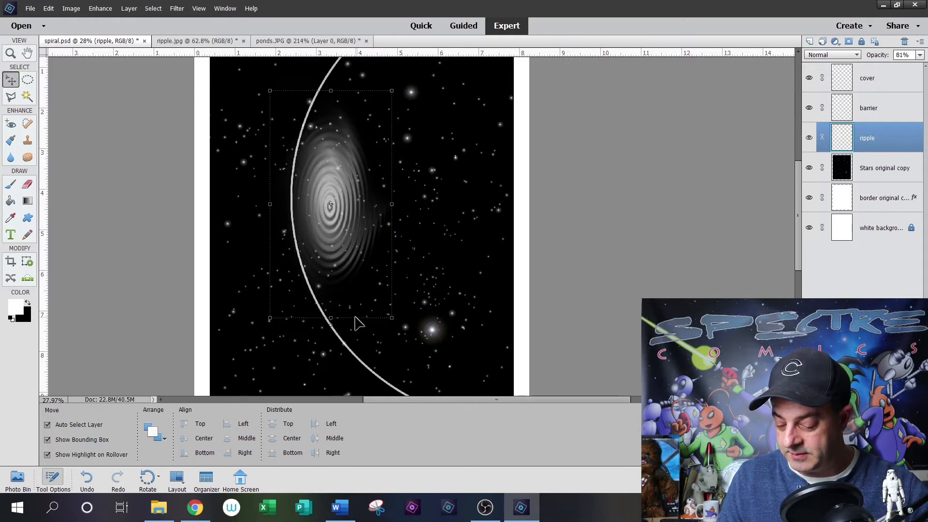
{"action": "left_click", "coordinate": [28, 80]}
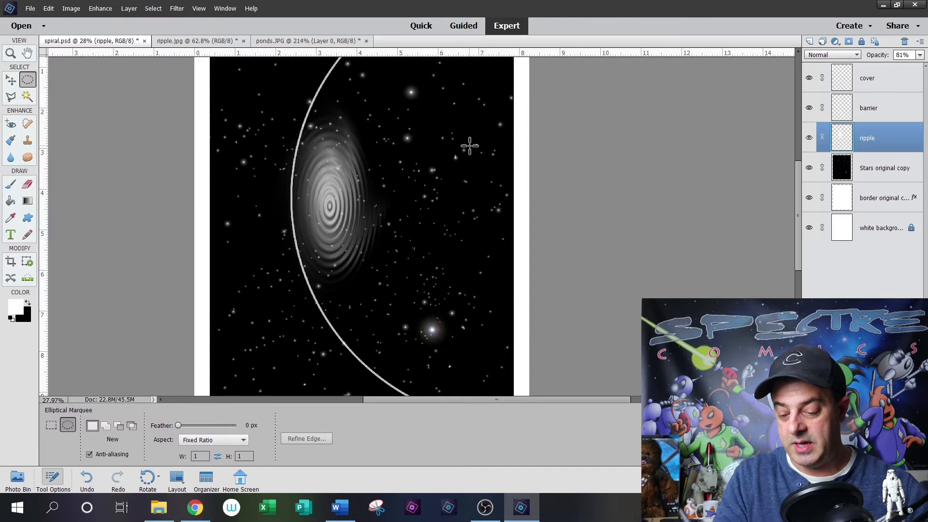
- In ponds.JPG, copy a circular area of water from the middle of the pond, and deselect
{"action": "left_click", "coordinate": [291, 42]}
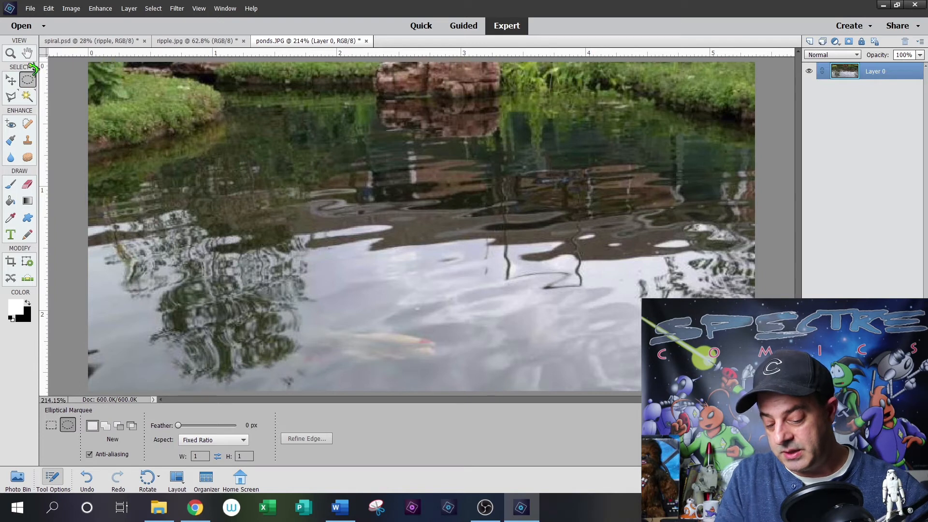
{"action": "left_click_drag", "start_coordinate": [353, 171], "coordinate": [576, 387]}
{"action": "left_click_drag", "start_coordinate": [526, 283], "coordinate": [503, 248]}
{"action": "left_click", "coordinate": [48, 9]}
{"action": "left_click", "coordinate": [74, 77]}
{"action": "key", "text": "ctrl+d"}
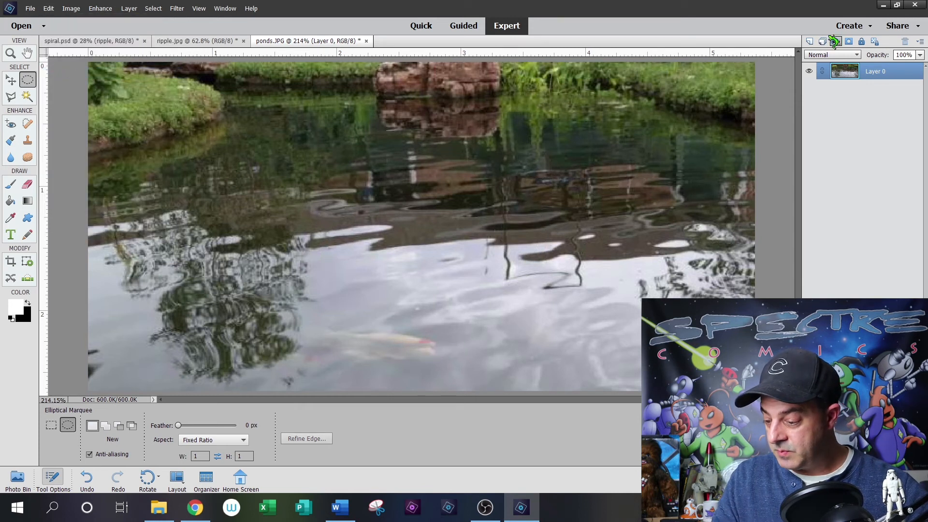
- Add a new layer above the pond photo and paste the copied water circle onto it
{"action": "left_click", "coordinate": [810, 41]}
{"action": "left_click", "coordinate": [49, 8]}
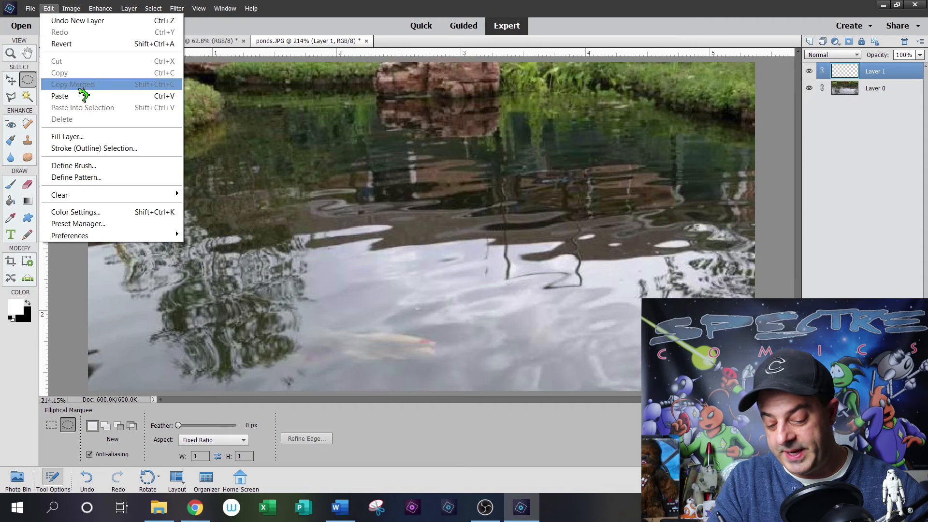
{"action": "left_click", "coordinate": [96, 94]}
{"action": "key", "text": "v"}
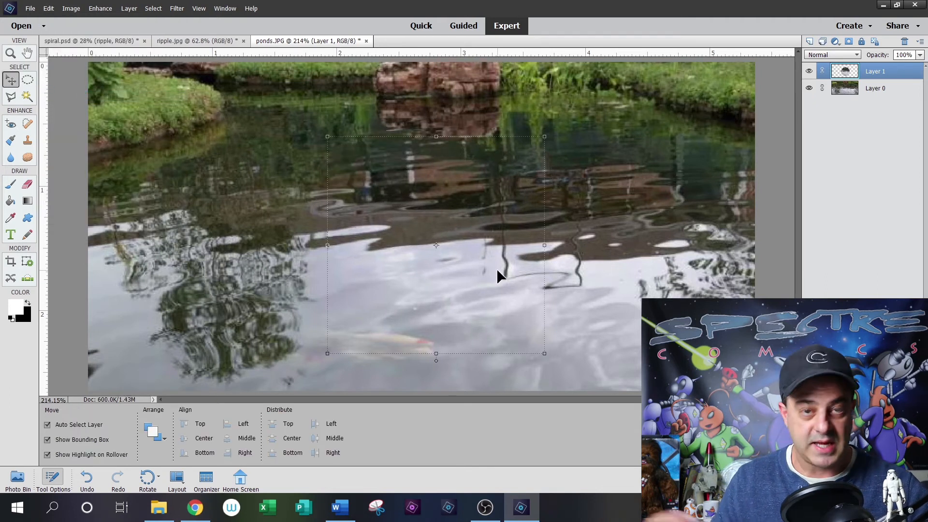
- Surround the pasted circle with a rectangular selection and nudge it so the selection shrinks to the circle's outline
{"action": "left_click", "coordinate": [29, 80]}
{"action": "left_click", "coordinate": [50, 424]}
{"action": "mouse_move", "coordinate": [240, 81]}
{"action": "left_mouse_down"}
{"action": "mouse_move", "coordinate": [488, 373]}
{"action": "mouse_move", "coordinate": [610, 394]}
{"action": "left_mouse_up"}
{"action": "left_click_drag", "start_coordinate": [562, 238], "coordinate": [570, 228]}
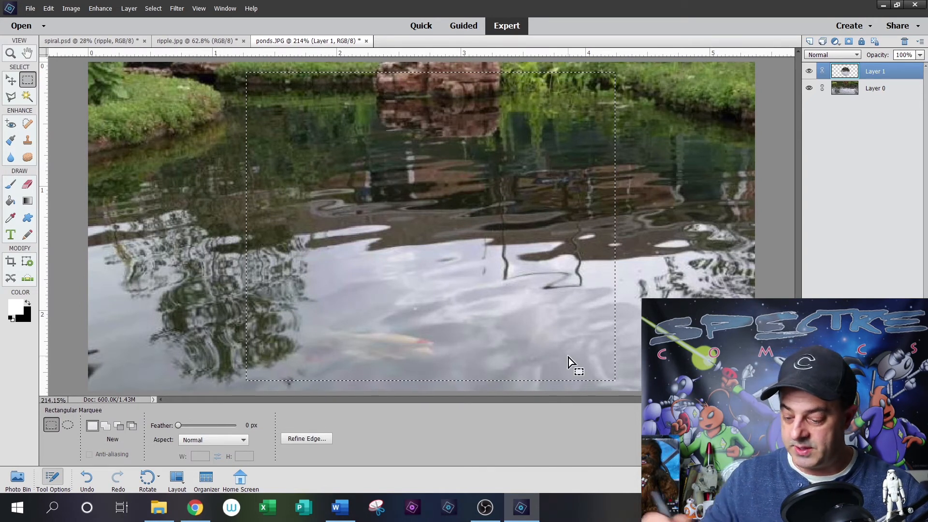
{"action": "left_click", "coordinate": [18, 84]}
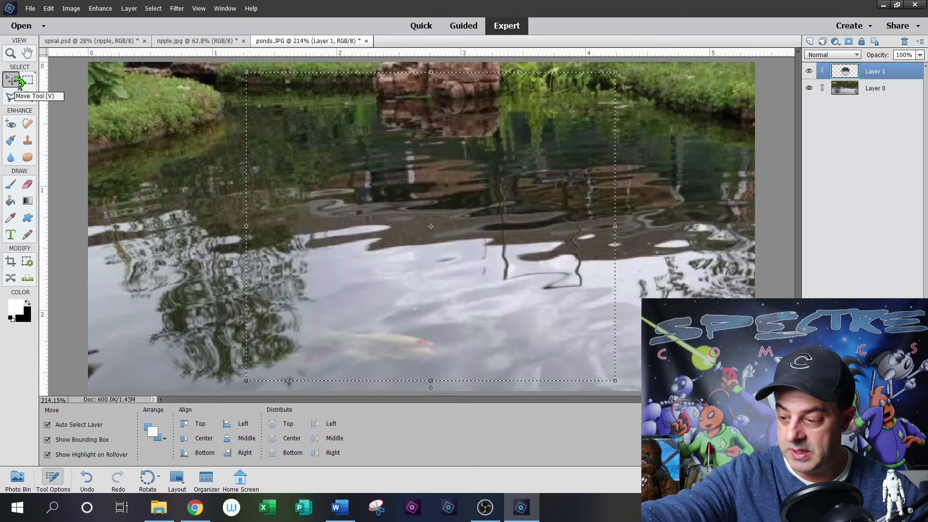
{"action": "key", "text": "Left"}
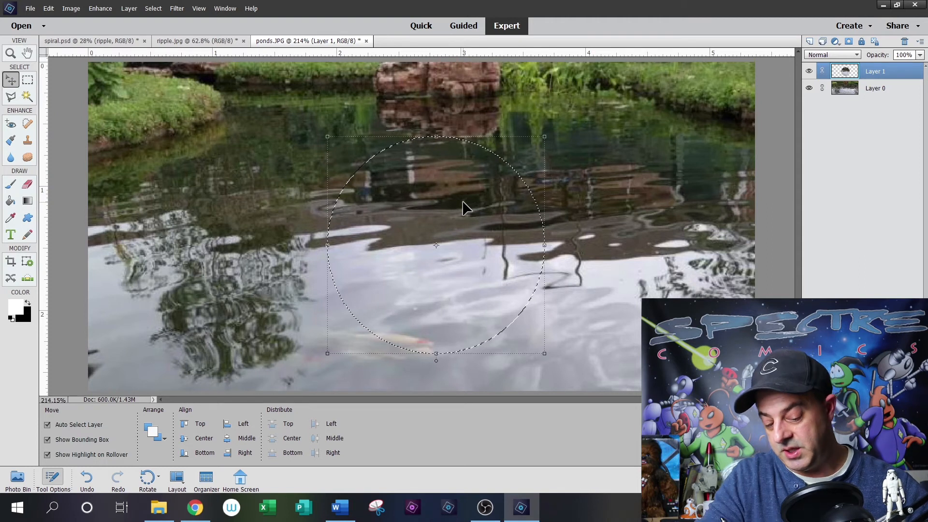
{"action": "key", "text": "m"}
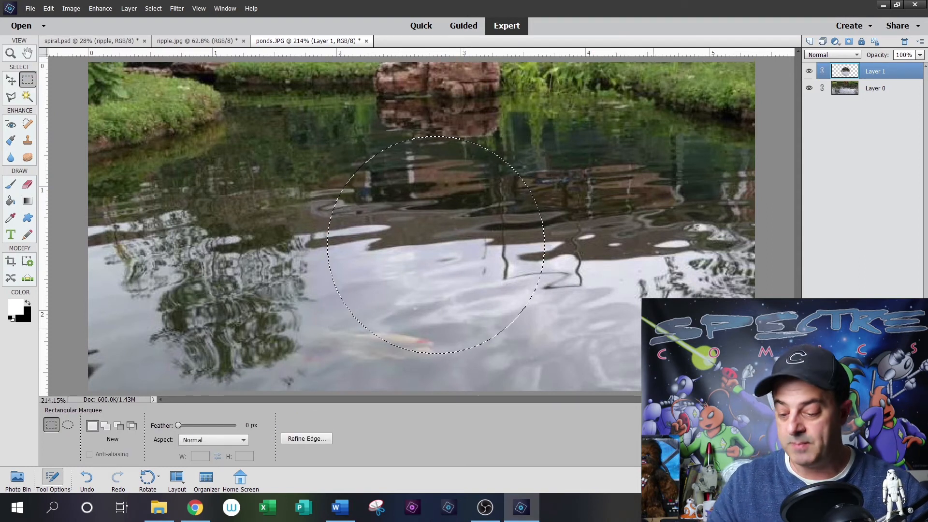
- Apply the Twirl filter to the selected water circle with an angle of 250 degrees
{"action": "left_click", "coordinate": [178, 9]}
{"action": "mouse_move", "coordinate": [201, 115]}
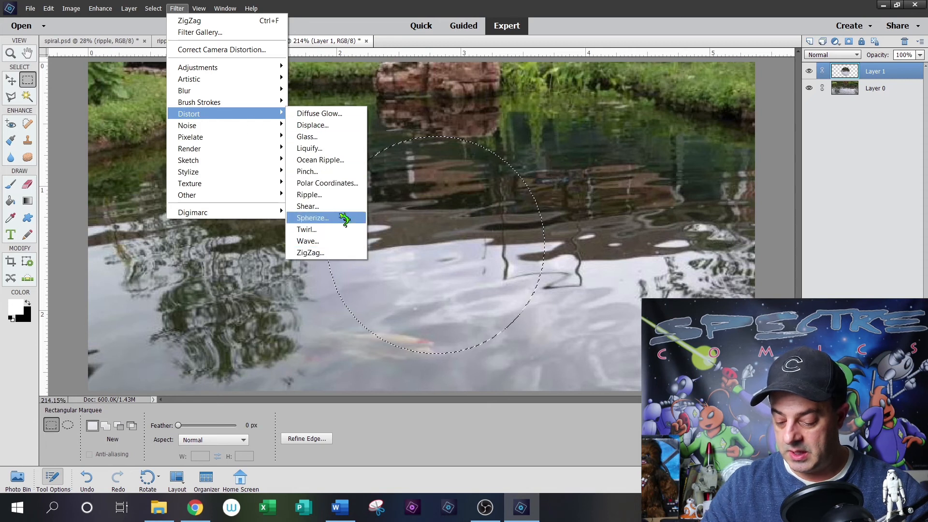
{"action": "left_click", "coordinate": [334, 230]}
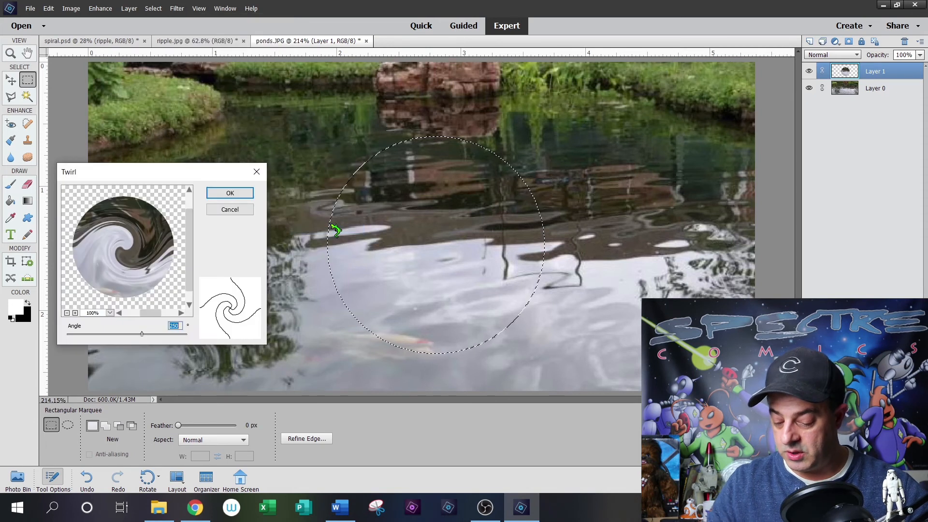
{"action": "left_click", "coordinate": [230, 193]}
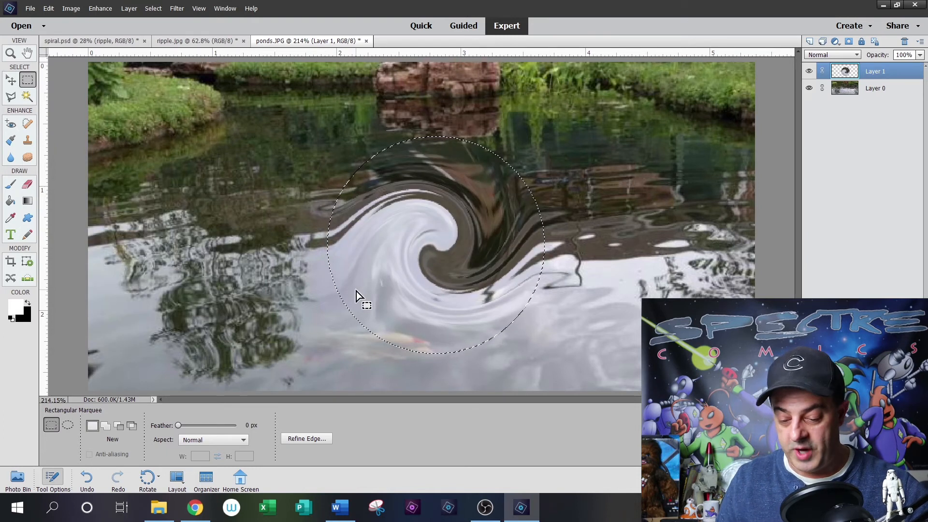
- Apply the ZigZag filter to the selected water circle with amount 80, 15 ridges and the Pond Ripples style
{"action": "left_click", "coordinate": [178, 9]}
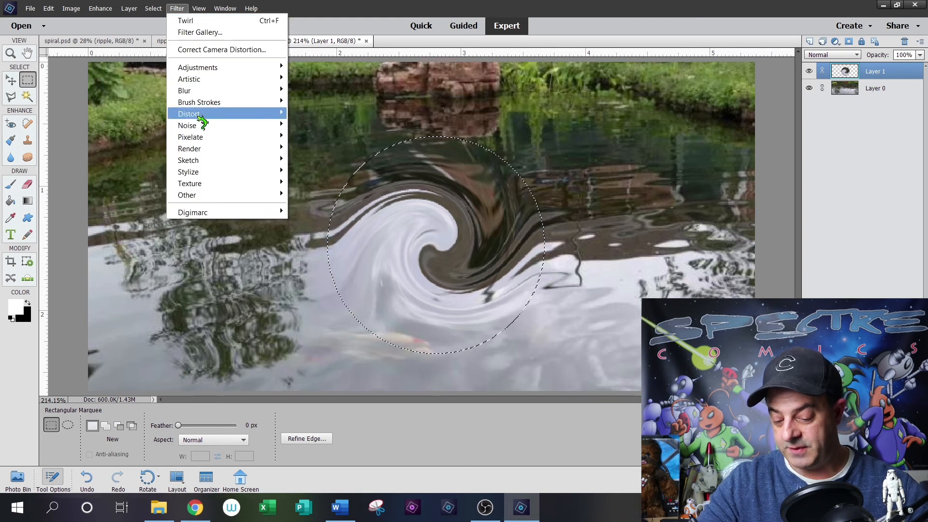
{"action": "mouse_move", "coordinate": [209, 118]}
{"action": "left_click", "coordinate": [321, 252]}
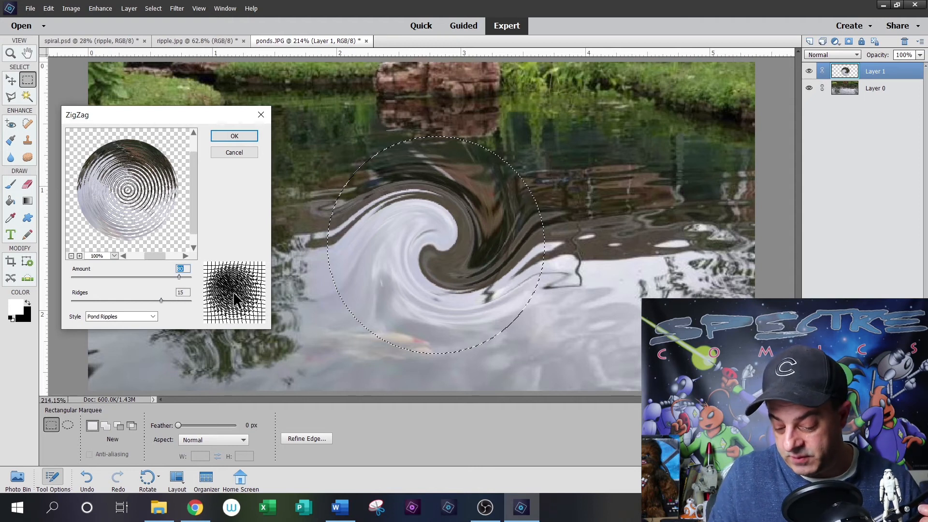
{"action": "left_click", "coordinate": [234, 137]}
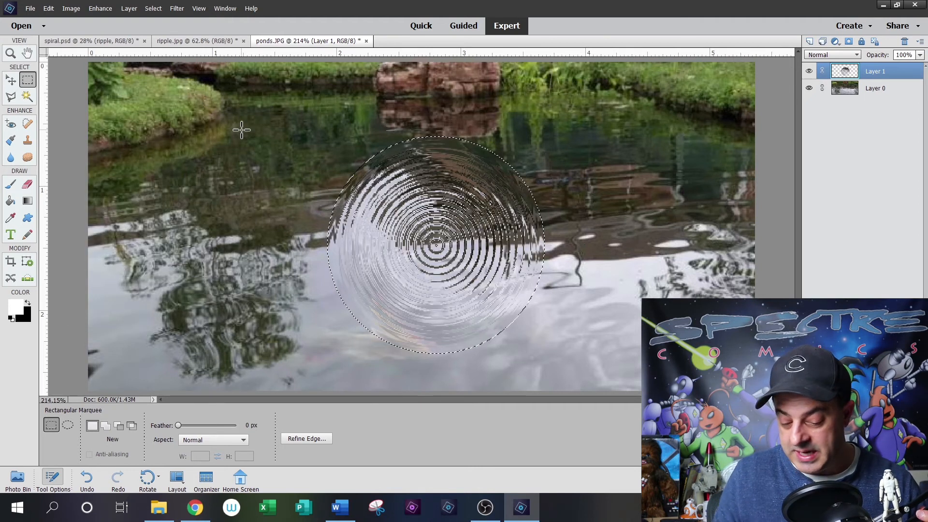
- Flatten the rippled circle into an ellipse at 120% width and about 45% height, positioned mid-pond, and deselect
{"action": "left_click", "coordinate": [11, 81]}
{"action": "left_click_drag", "start_coordinate": [445, 244], "coordinate": [446, 234]}
{"action": "left_click_drag", "start_coordinate": [438, 123], "coordinate": [431, 207]}
{"action": "left_click_drag", "start_coordinate": [545, 275], "coordinate": [570, 273]}
{"action": "left_click_drag", "start_coordinate": [328, 275], "coordinate": [310, 275]}
{"action": "left_click_drag", "start_coordinate": [440, 343], "coordinate": [446, 305]}
{"action": "left_click_drag", "start_coordinate": [484, 233], "coordinate": [485, 227]}
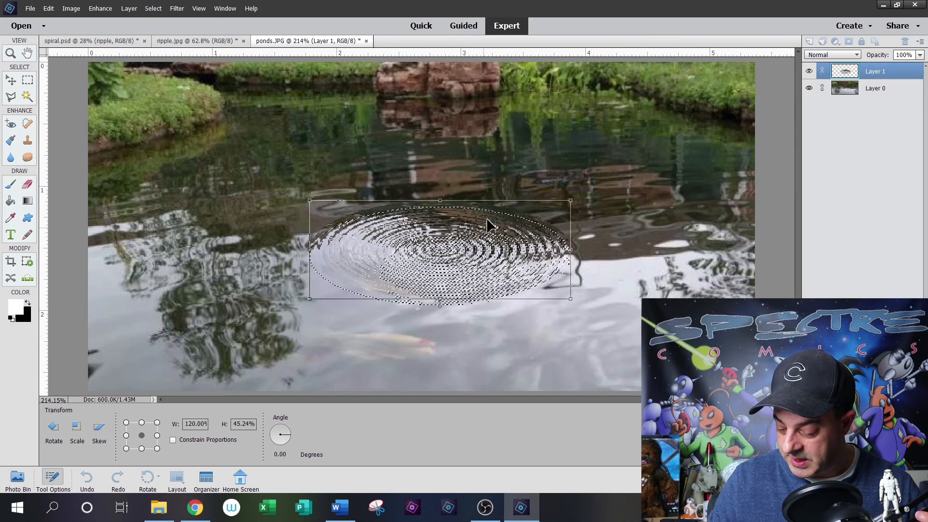
{"action": "left_click", "coordinate": [542, 307]}
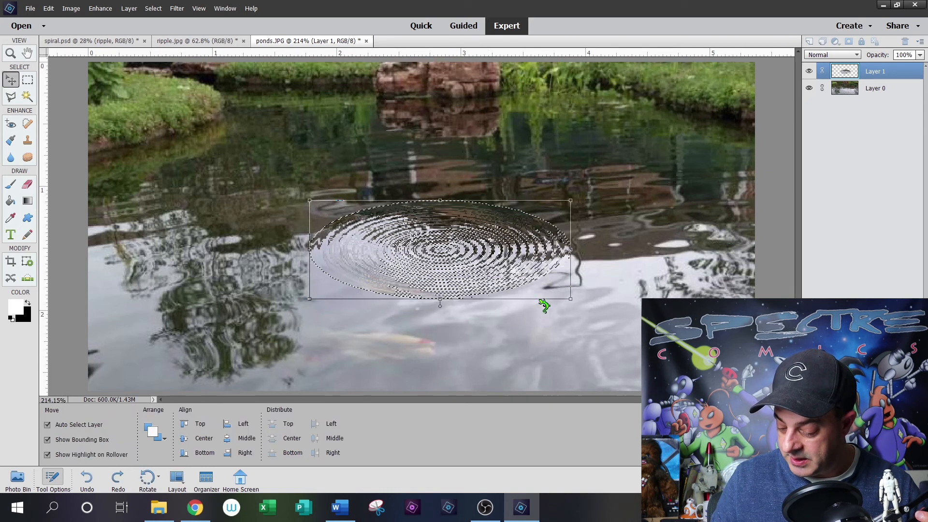
{"action": "left_click", "coordinate": [28, 79]}
{"action": "left_click", "coordinate": [643, 176]}
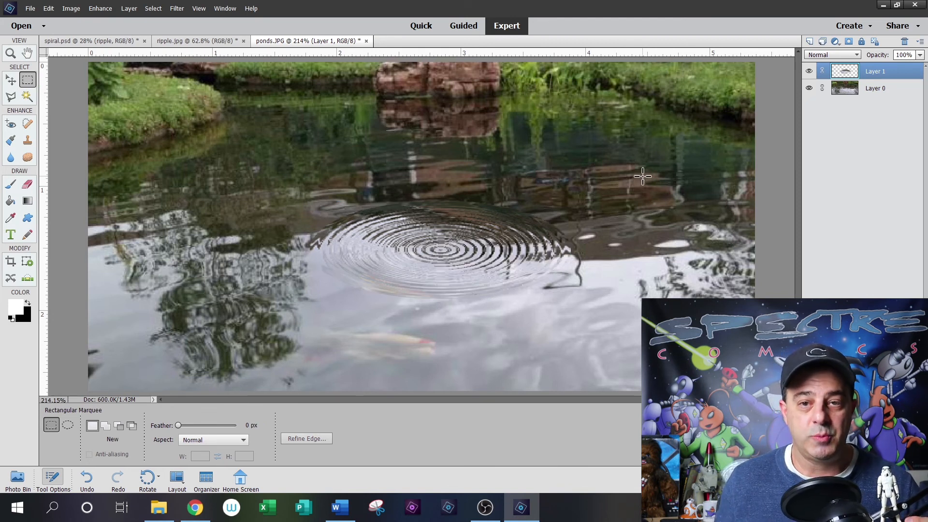
{"action": "mouse_move", "coordinate": [336, 513]}
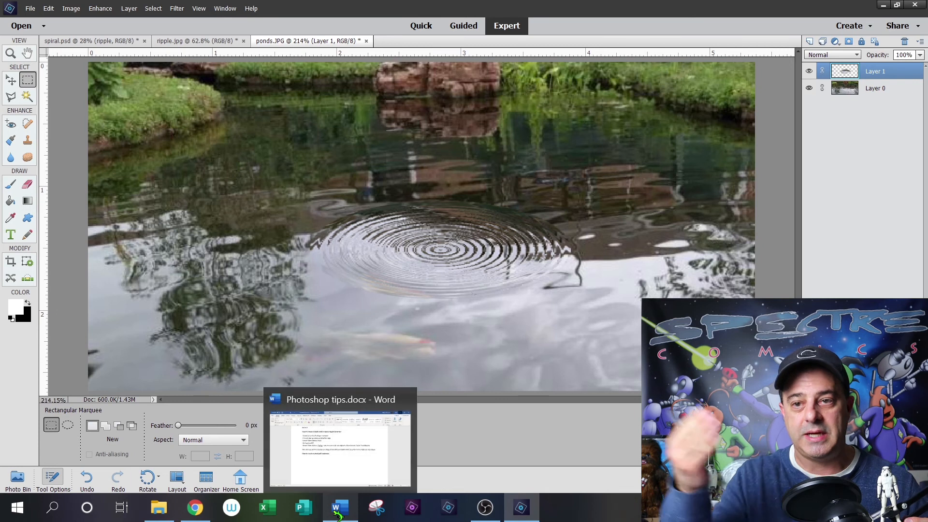